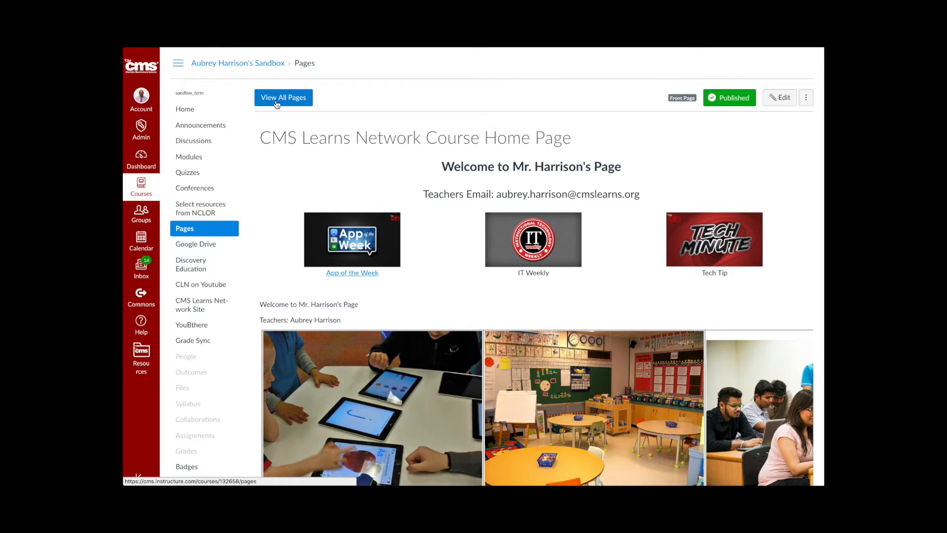
Create a new course page titled with the teacher's name, and enter a welcome line and the teacher's e-mail in its body
left_click(277, 101)
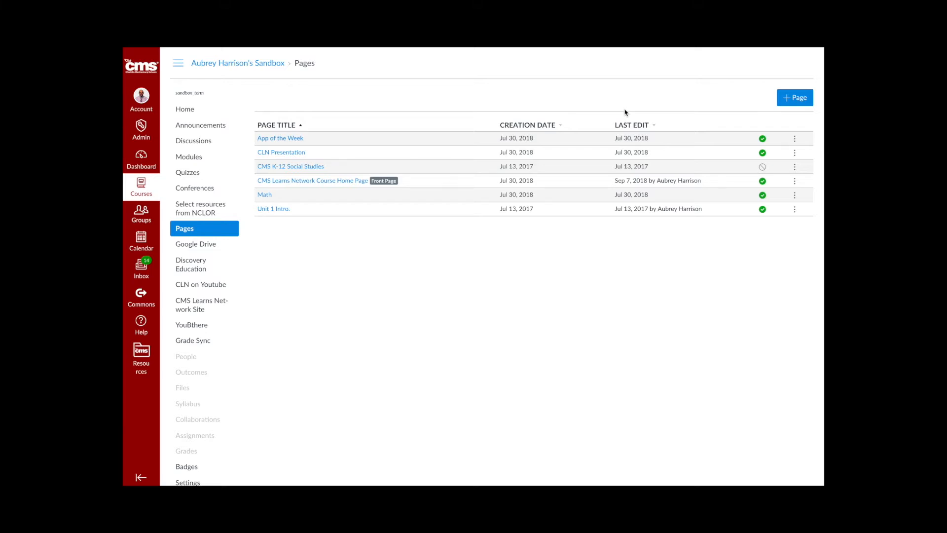
left_click(789, 100)
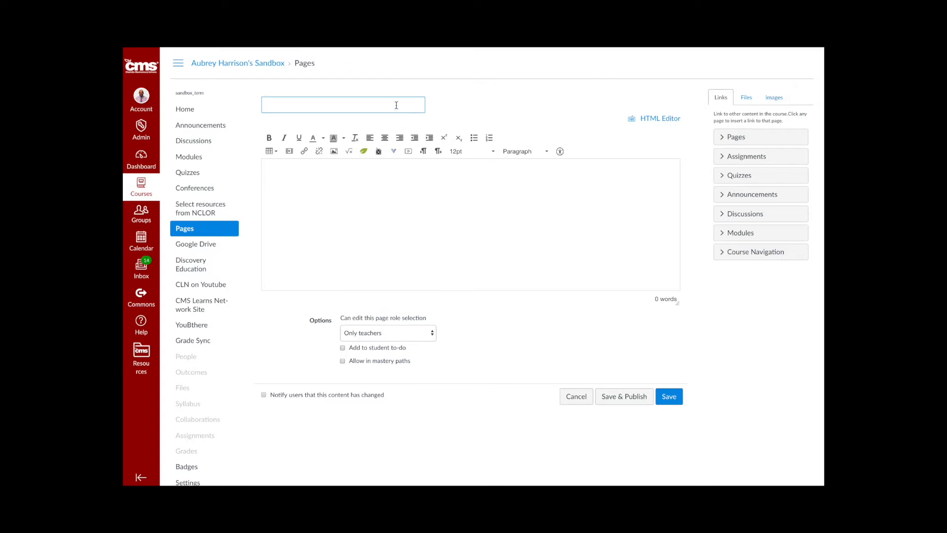
type("Mr. Harrison Page")
left_click(340, 177)
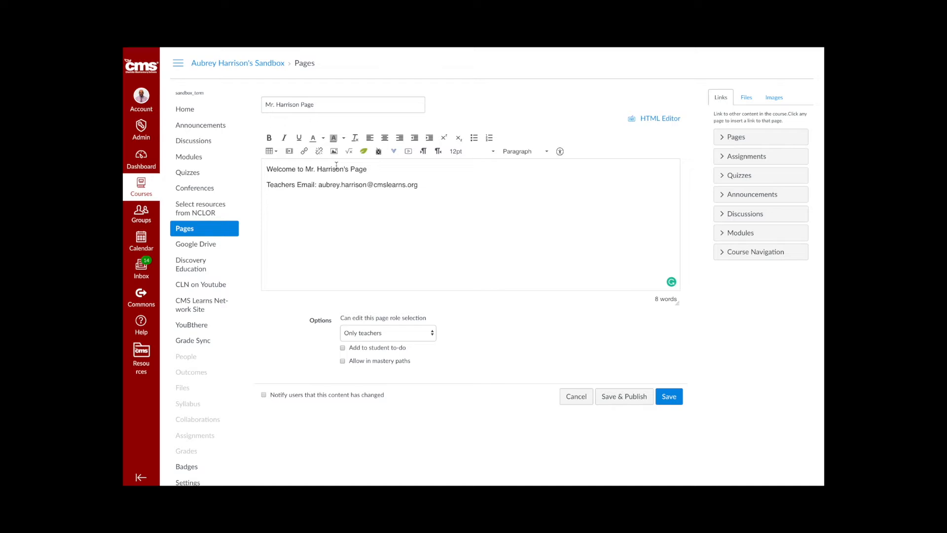
Format the welcome line as Header 2 and the teacher e-mail line as Header 3, with both lines centred
left_click(547, 152)
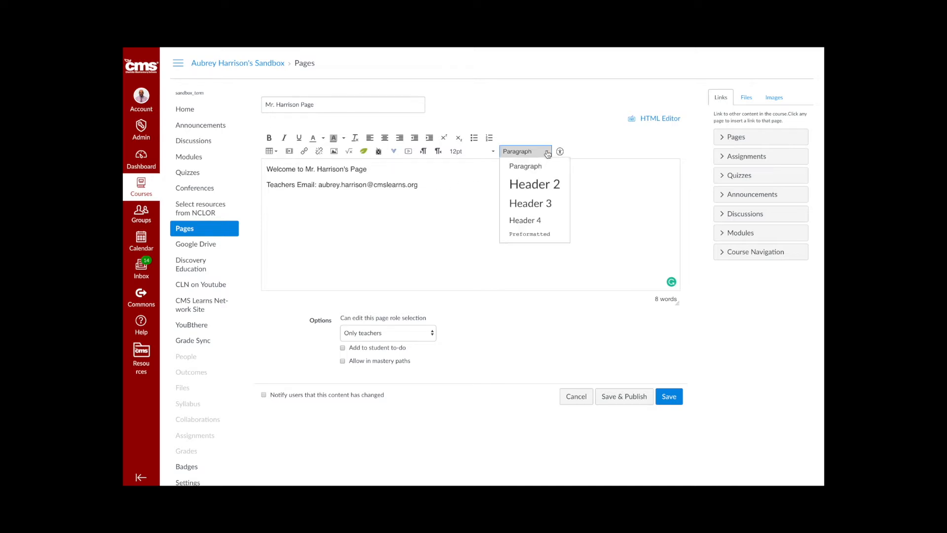
triple_click(332, 169)
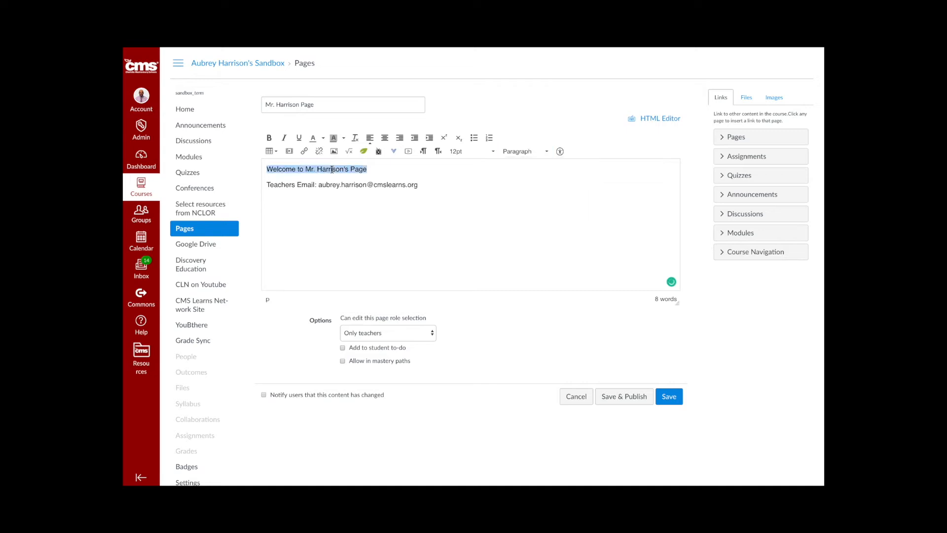
left_click(547, 154)
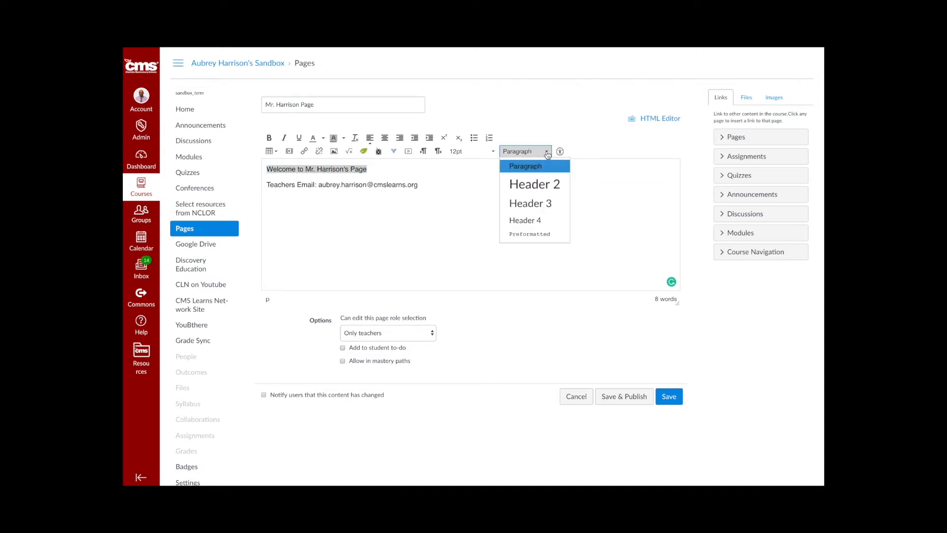
left_click(542, 186)
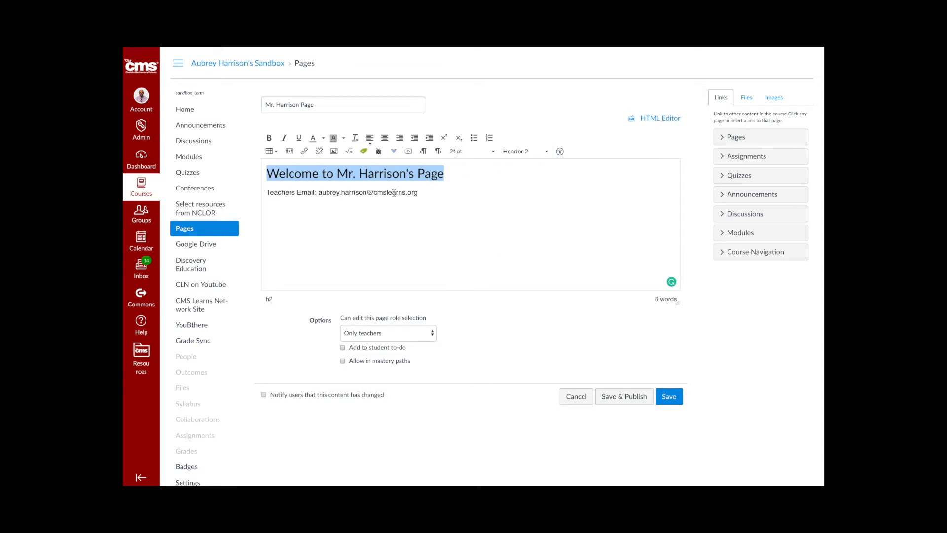
left_click(471, 209)
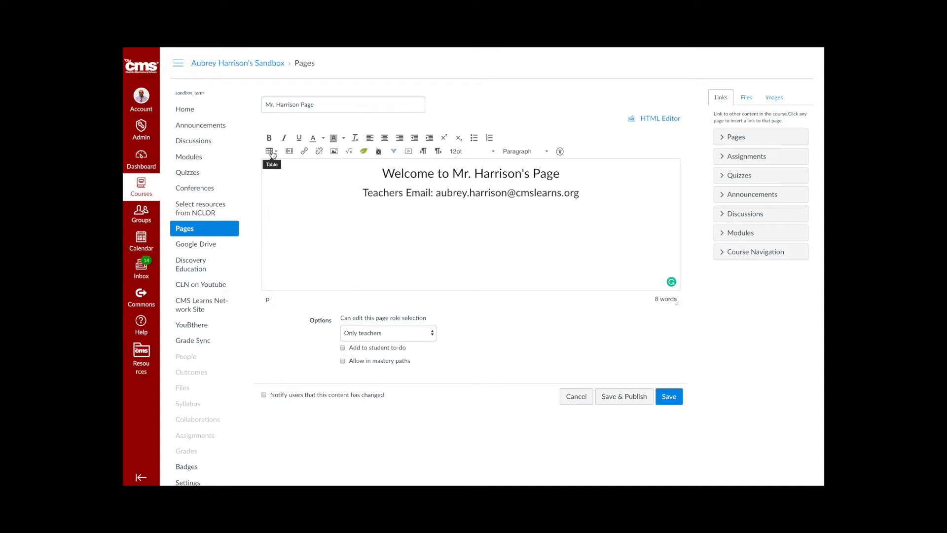
Insert a table with three columns and two rows below the teacher e-mail line
left_click(276, 153)
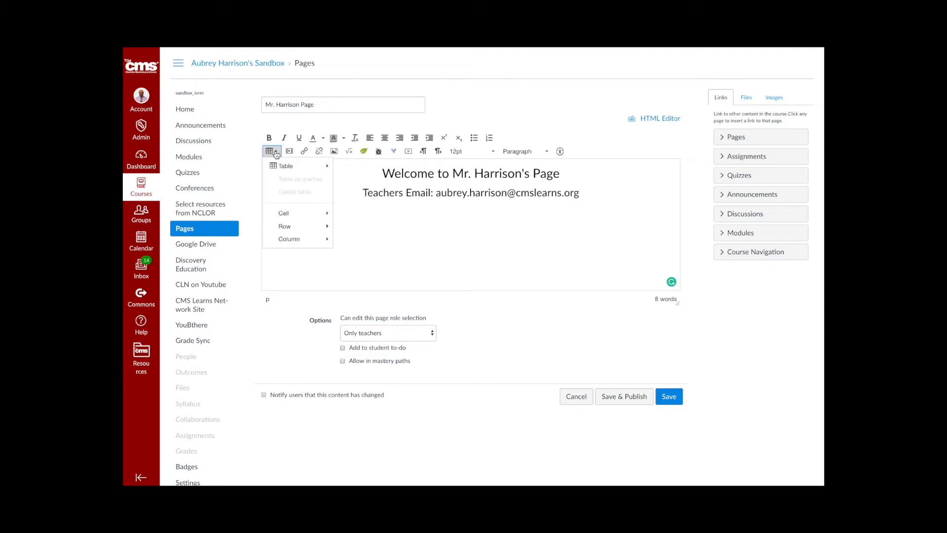
mouse_move(279, 167)
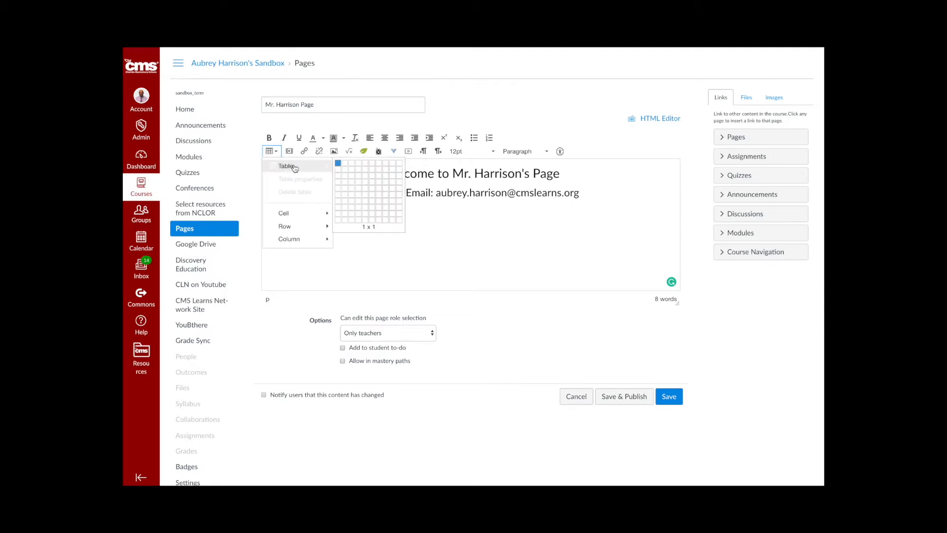
left_click(352, 174)
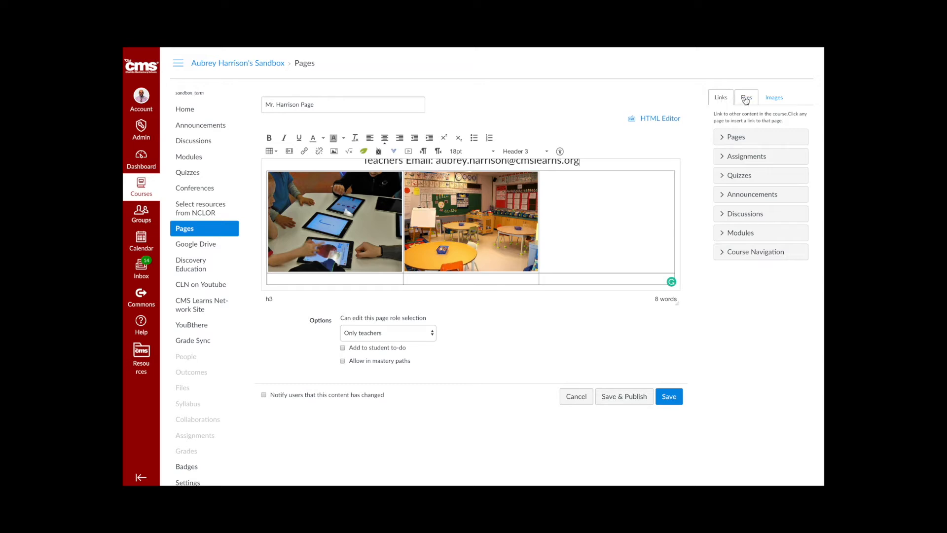
Embed a Flickr "students working" image of a study group in the empty third cell, with alt text "Students work in small groups"
left_click(772, 98)
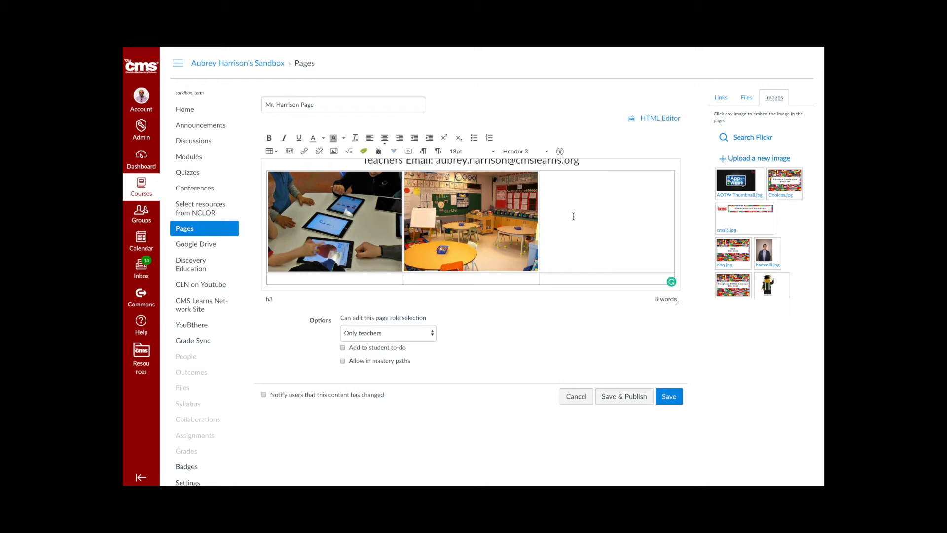
left_click(573, 216)
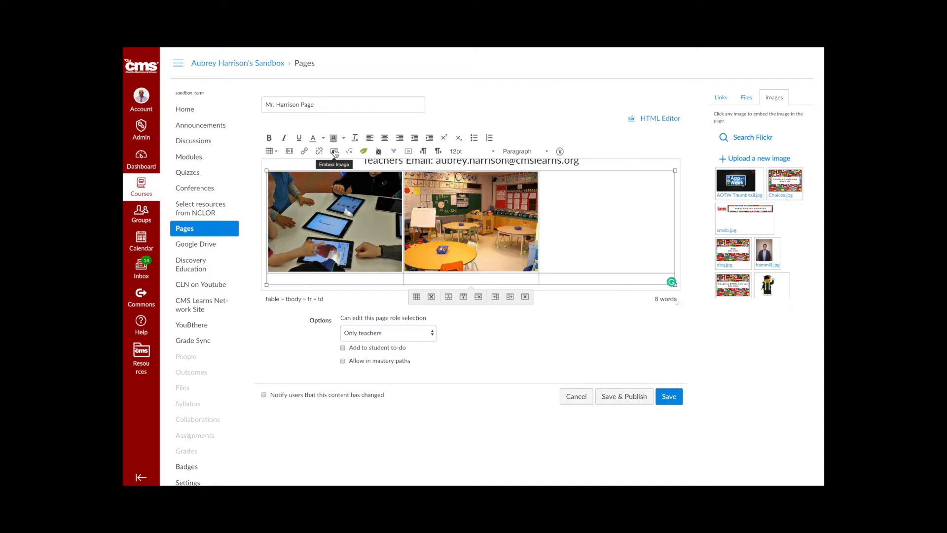
left_click(335, 152)
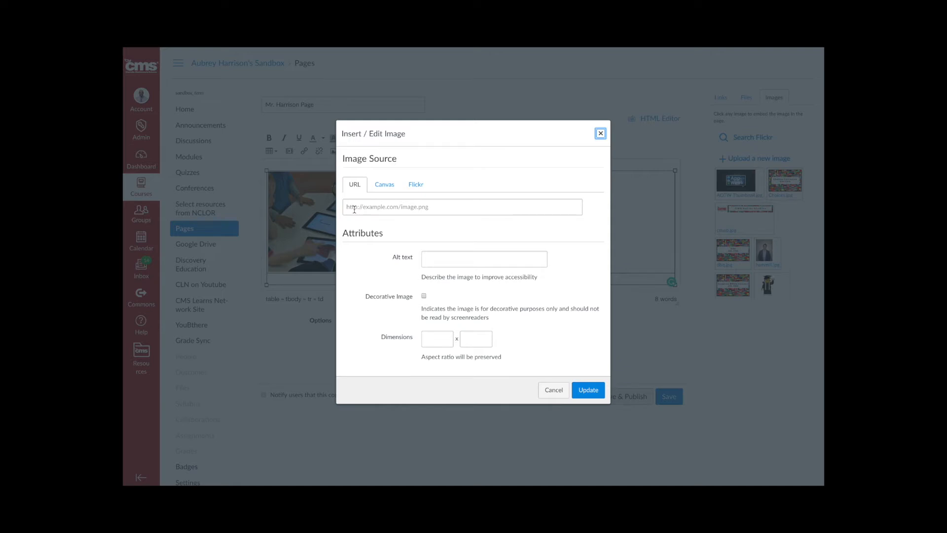
left_click(385, 184)
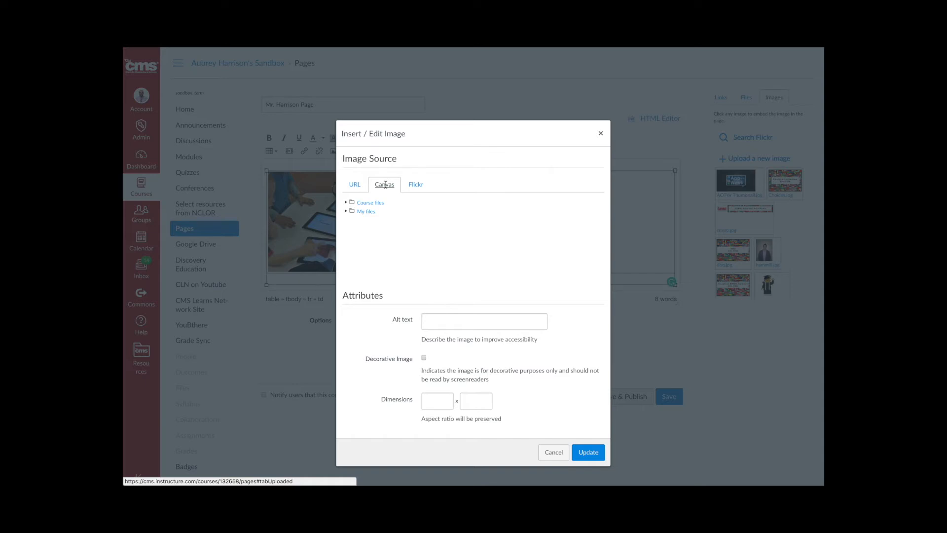
left_click(415, 186)
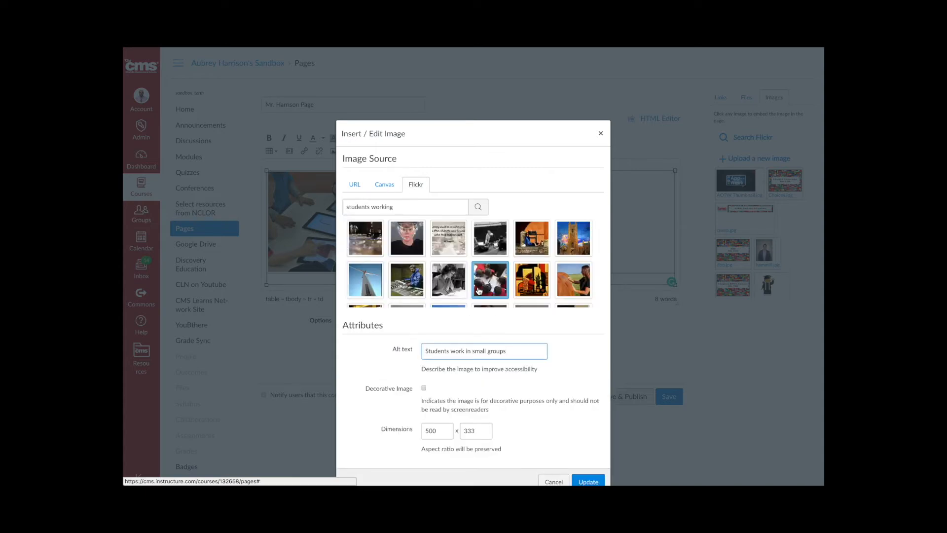
scroll(479, 291, "down", 1)
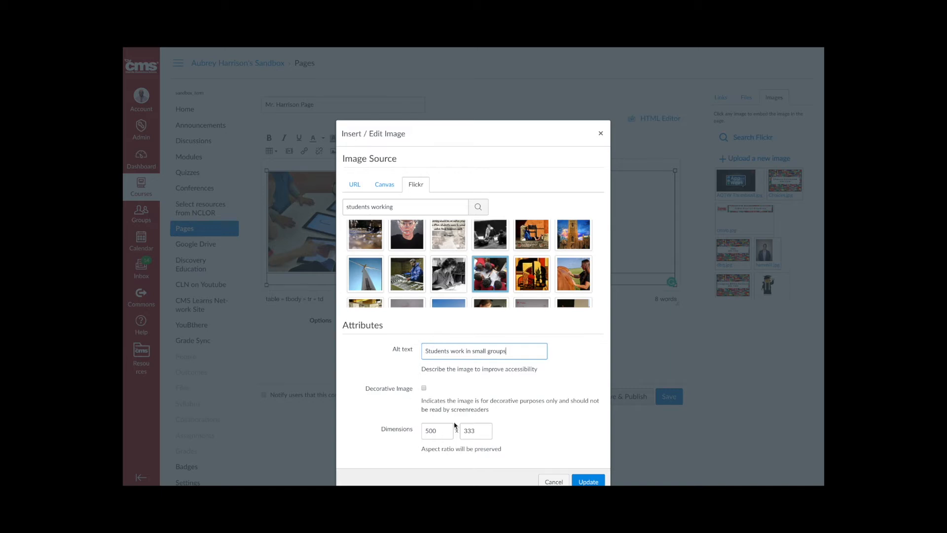
left_click(585, 482)
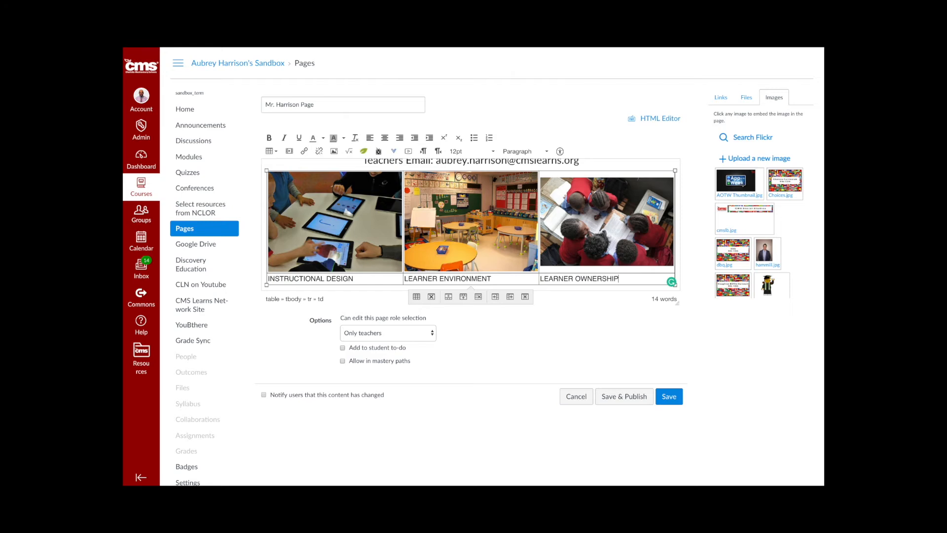
left_click(583, 223)
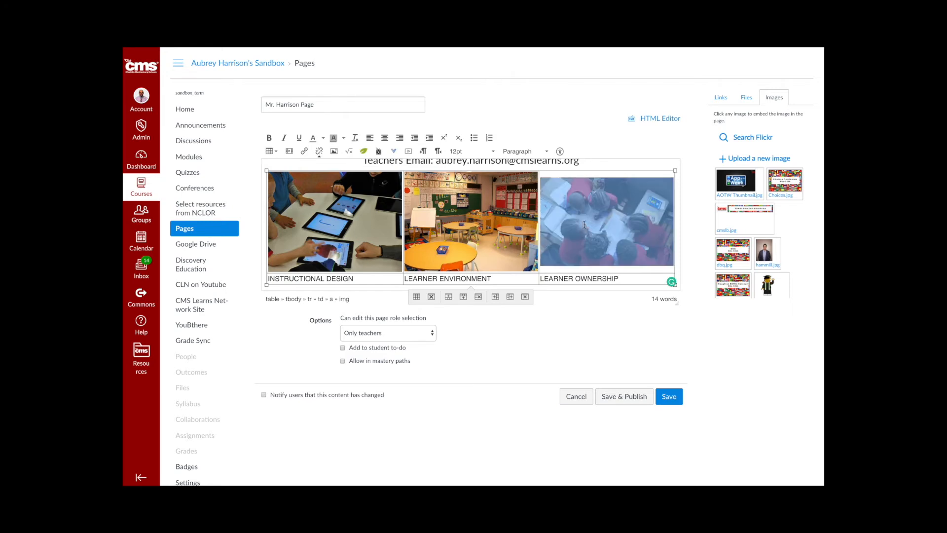
triple_click(591, 278)
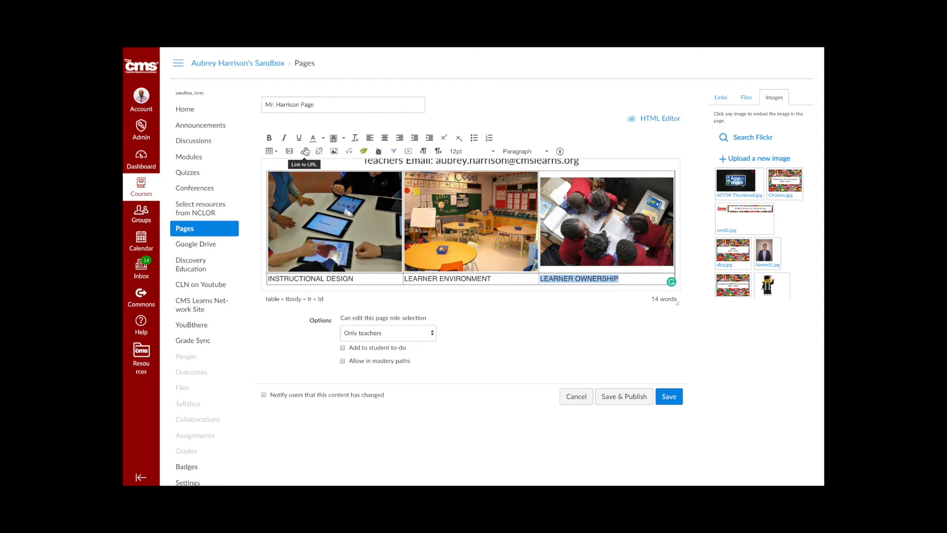
left_click(305, 152)
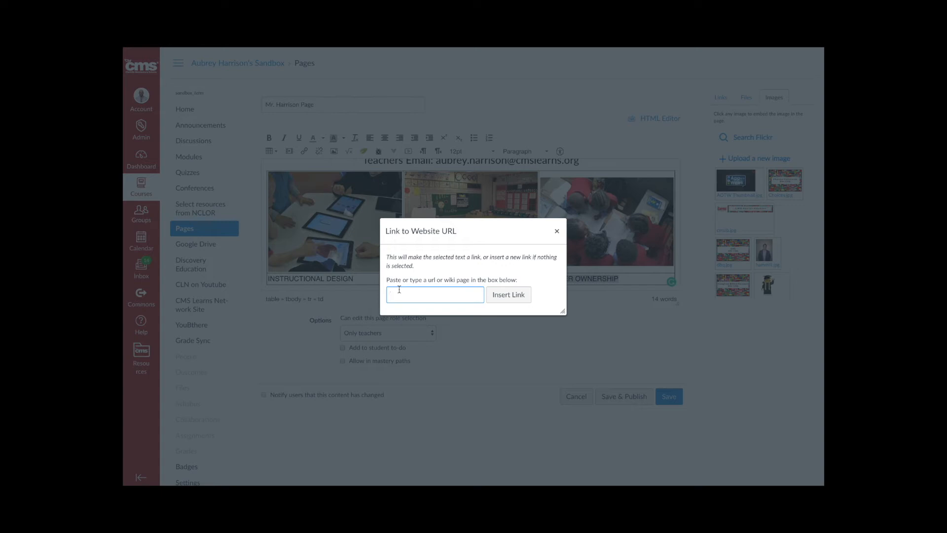
type("www.cms.k12.nc.us")
left_click(509, 295)
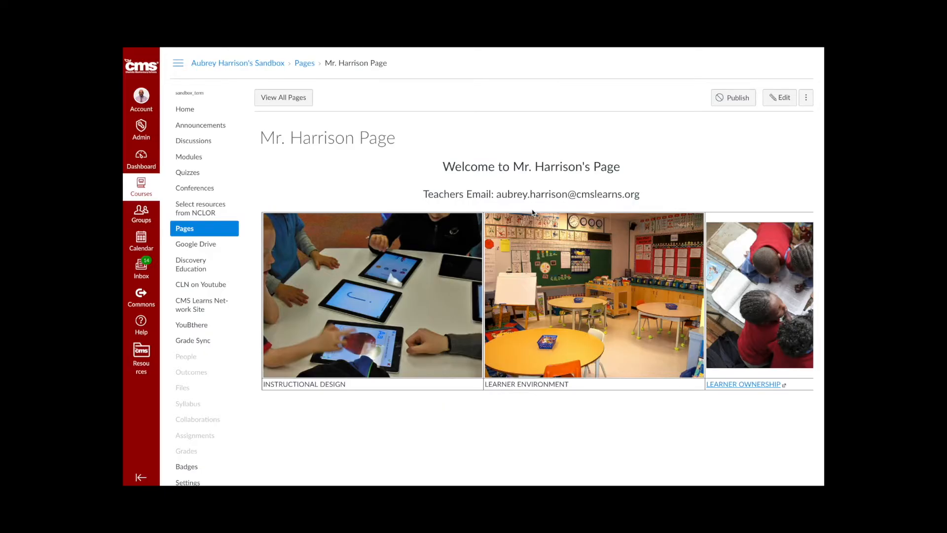
left_click(779, 98)
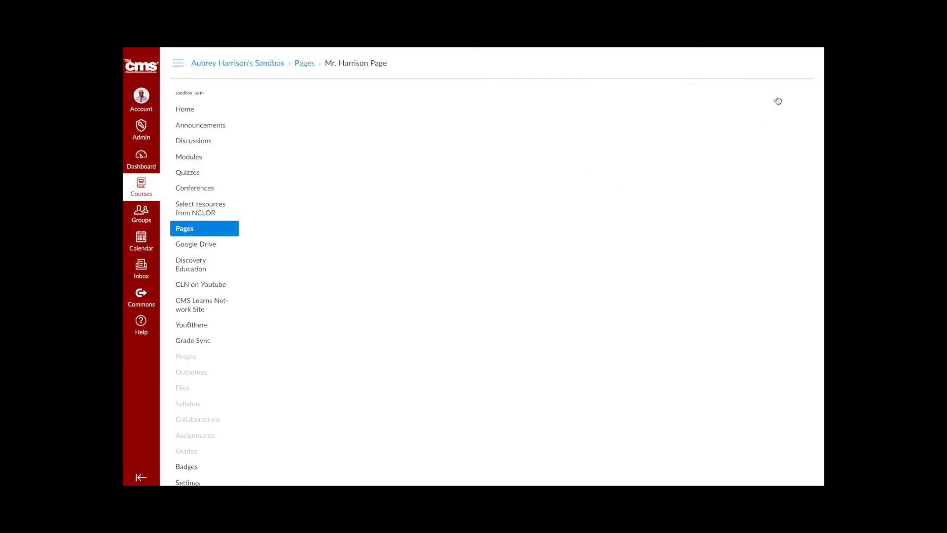
scroll(559, 243, "down", 2)
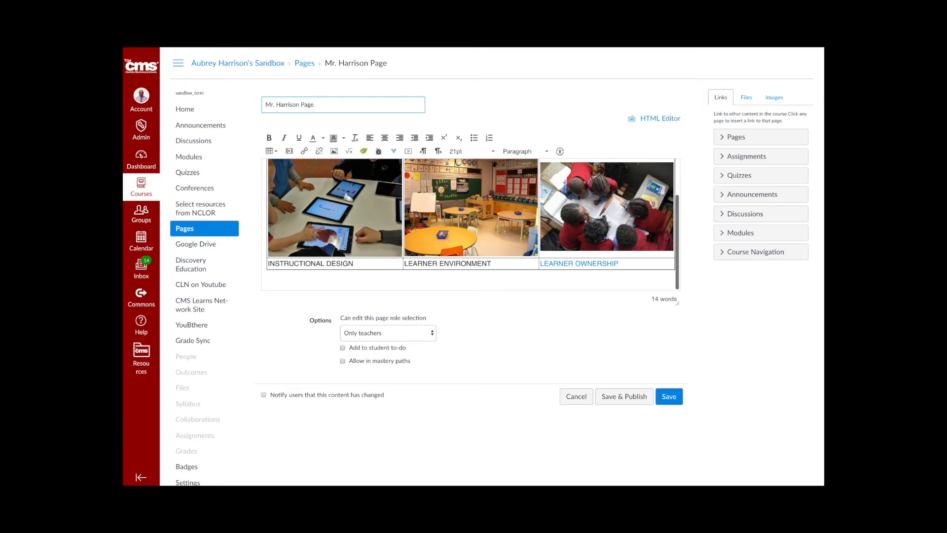
left_click(449, 282)
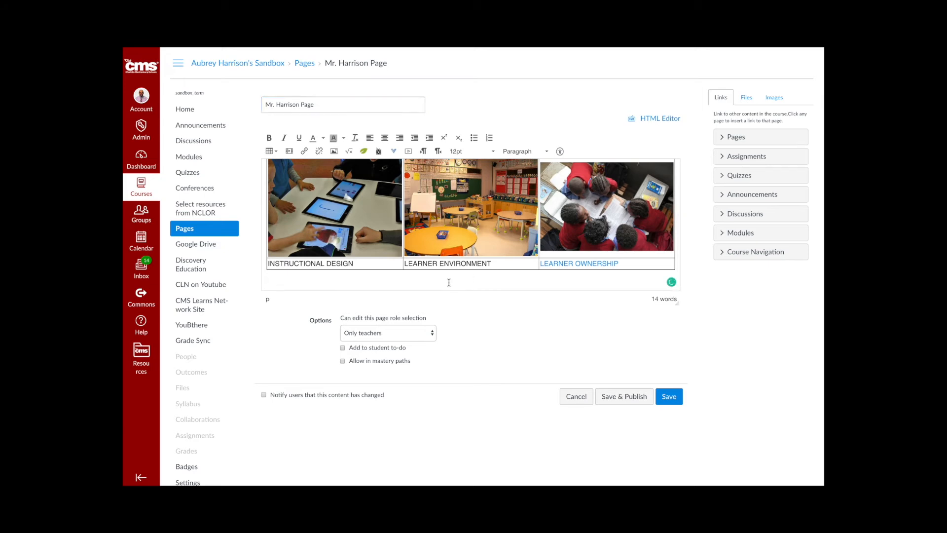
key("Return")
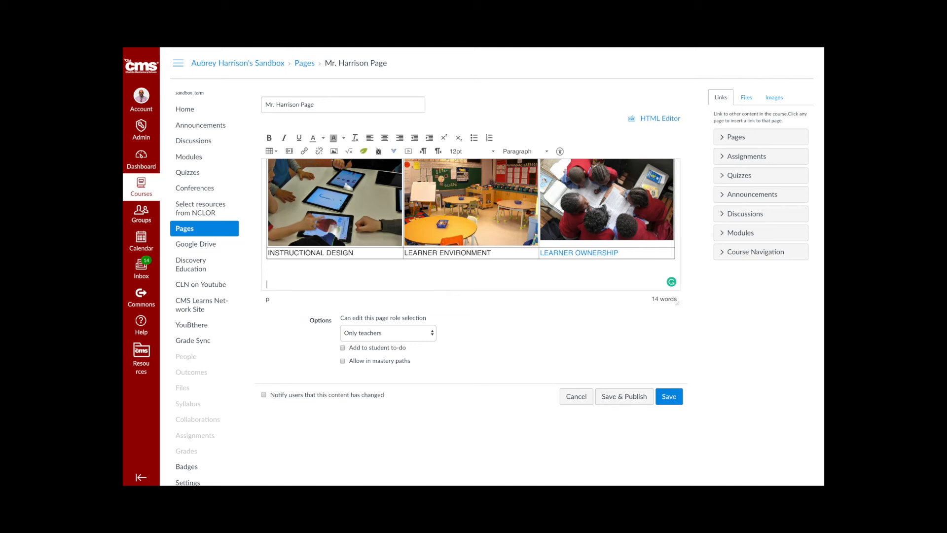
left_click(291, 151)
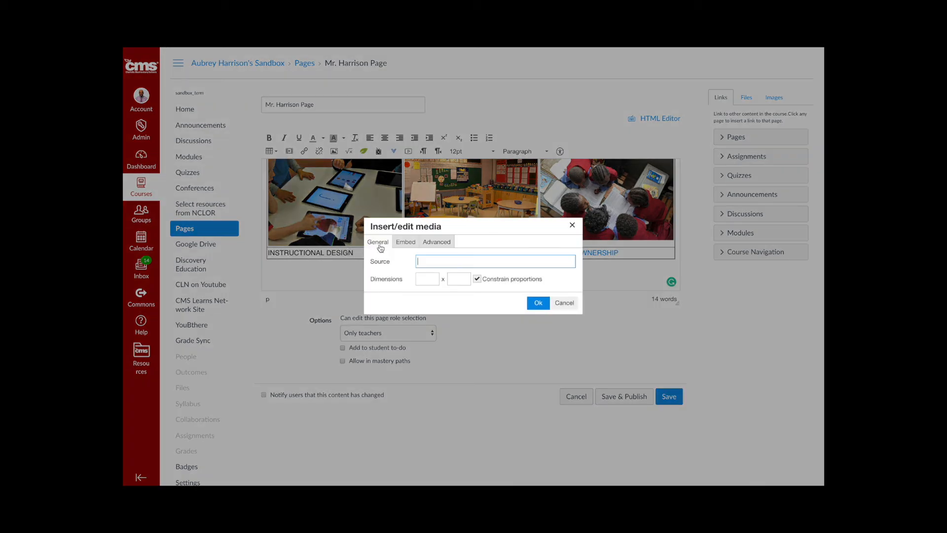
type("https://www.youtube.com/watch?v=PdJ4zCVxbQU")
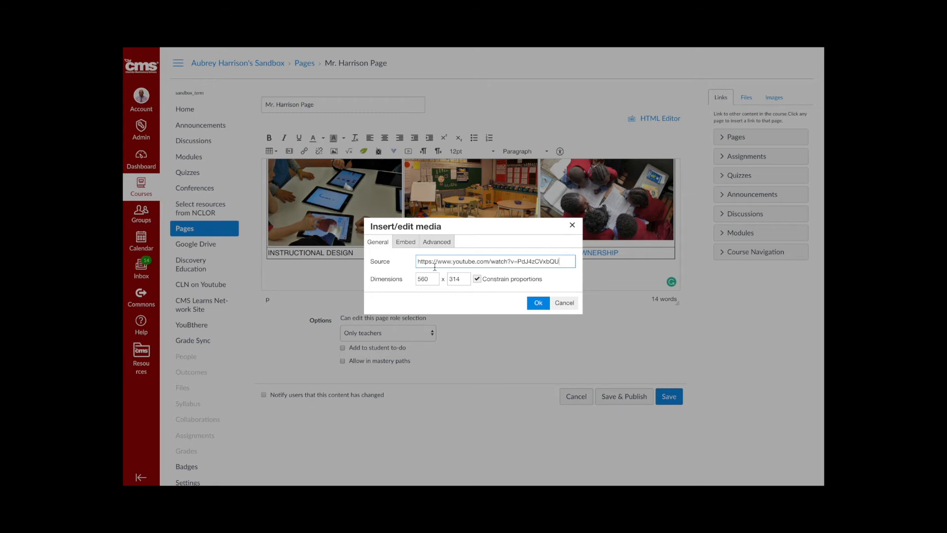
left_click(538, 303)
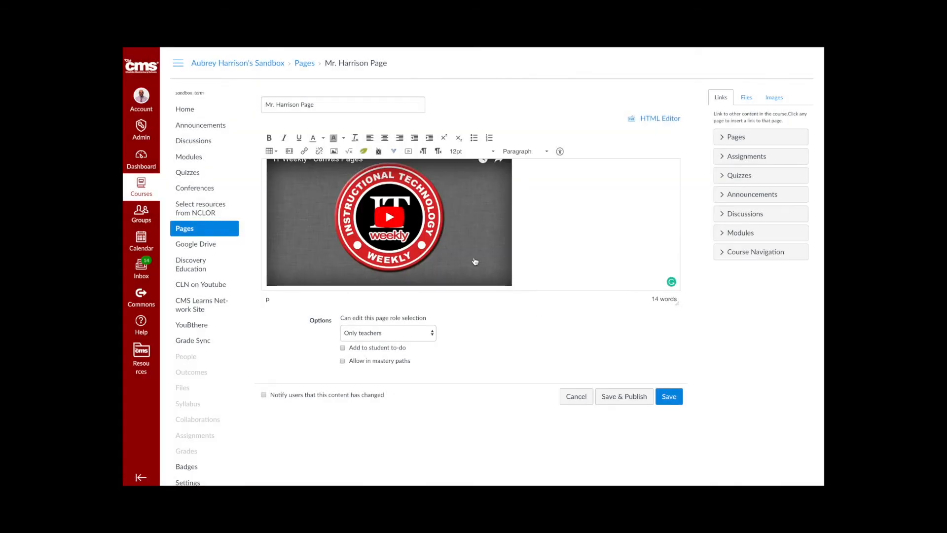
scroll(420, 226, "up", 2)
scroll(421, 226, "down", 1)
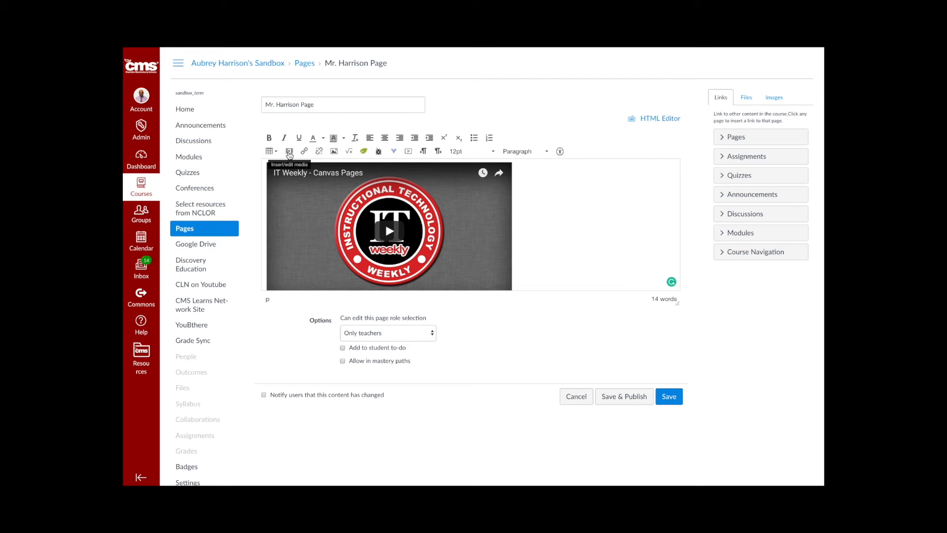
Review the source, embed-code and advanced options for inserting media, and close them without inserting anything
left_click(290, 153)
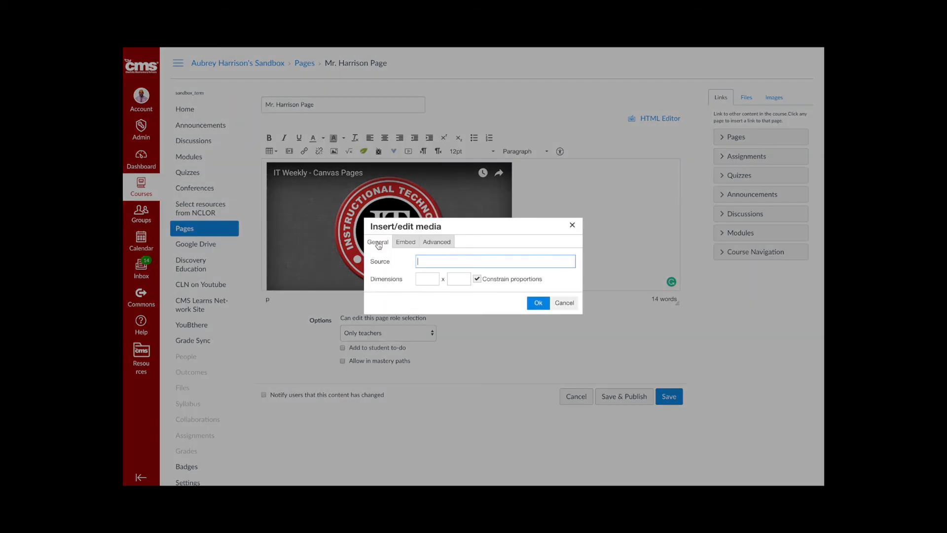
left_click(405, 242)
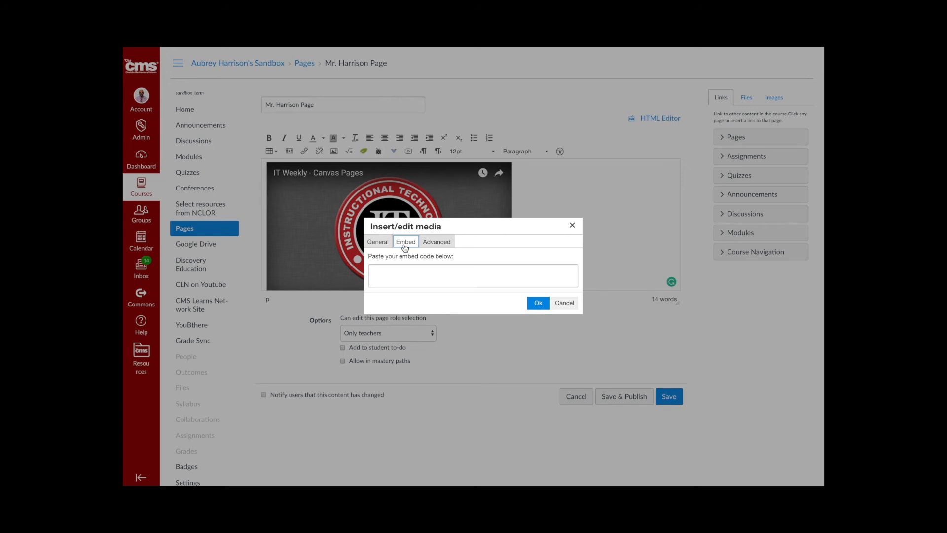
left_click(437, 243)
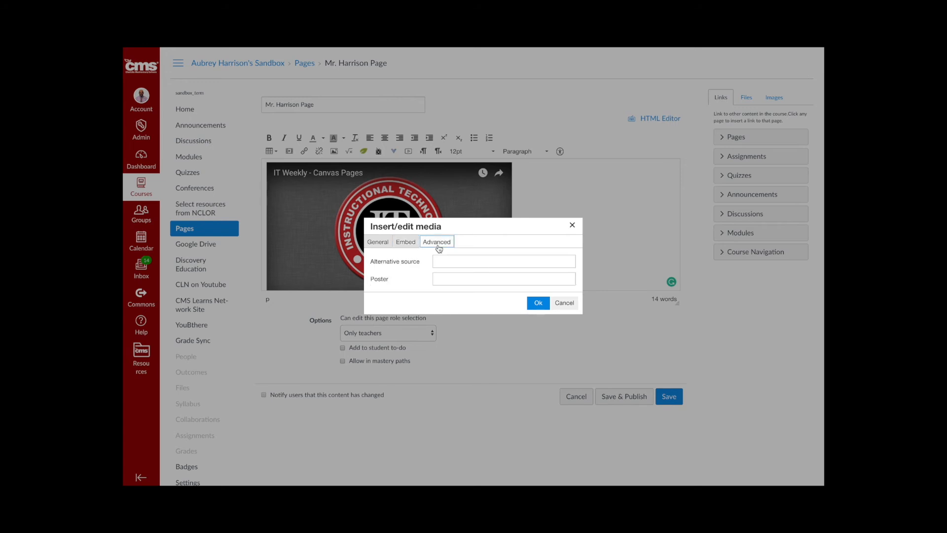
left_click(378, 243)
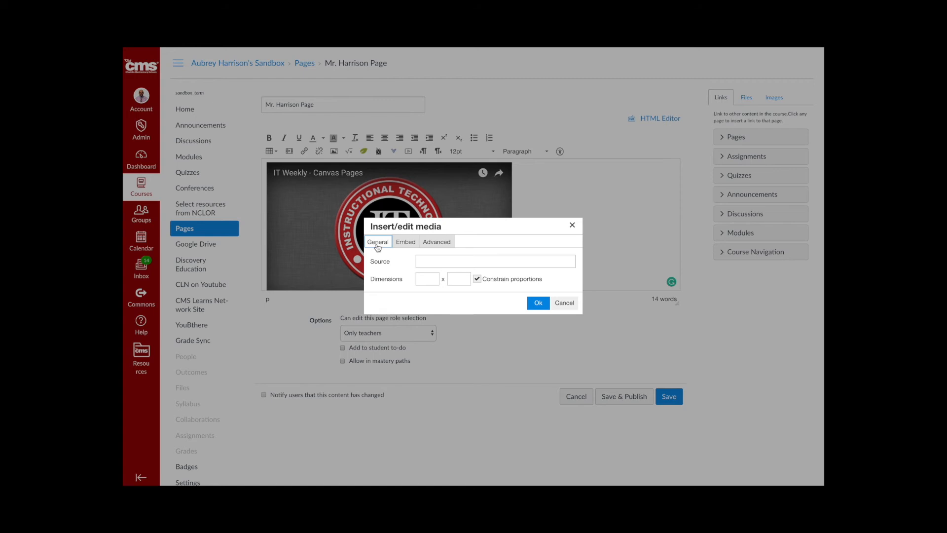
left_click(564, 303)
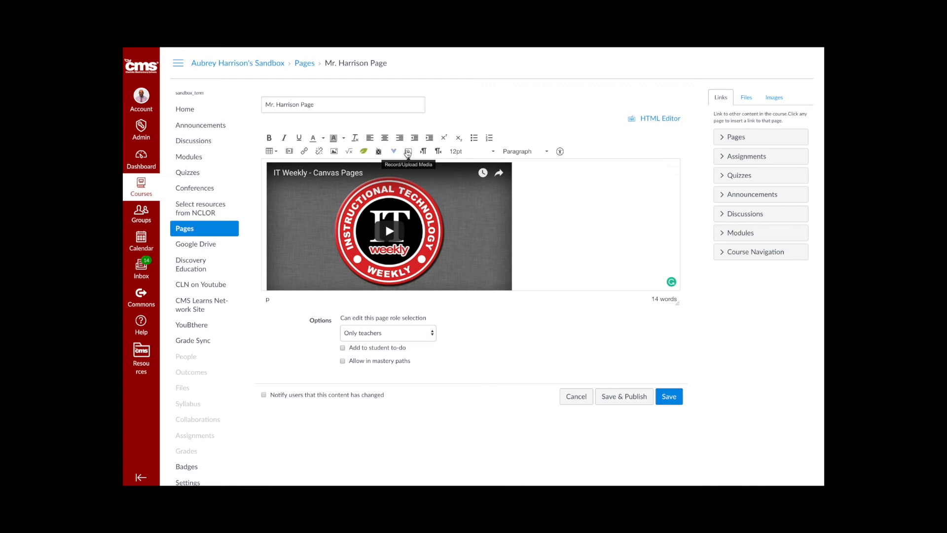
Open the media recorder for the page, allow camera and microphone access, and switch from video to audio recording
left_click(408, 152)
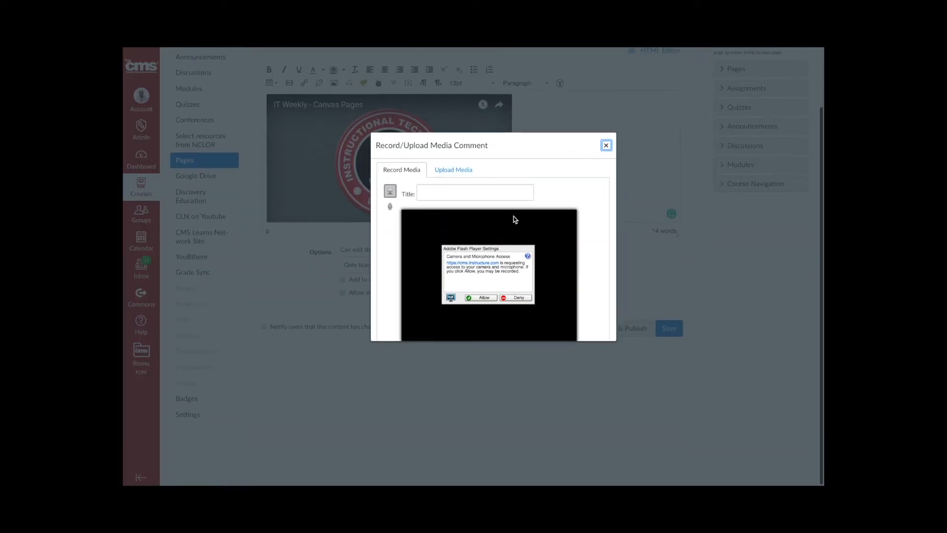
left_click(482, 299)
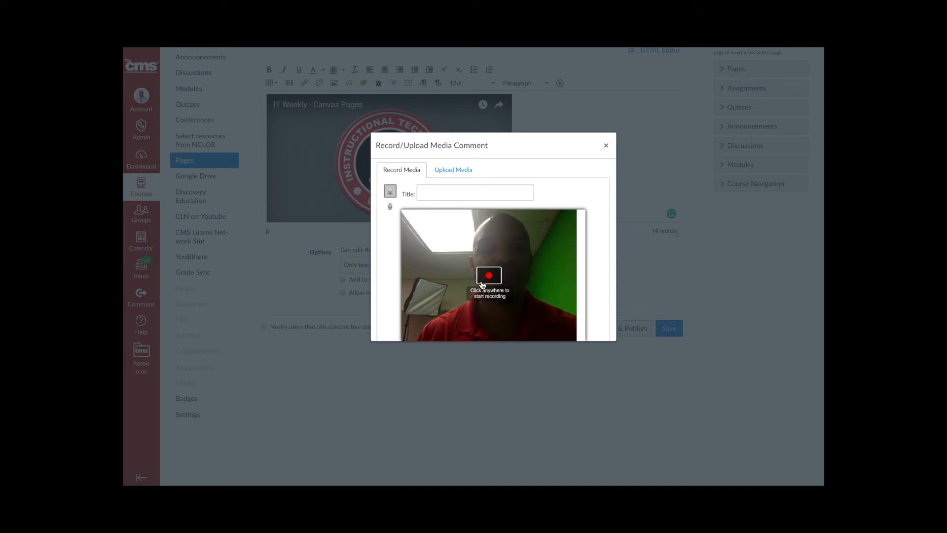
left_click(390, 208)
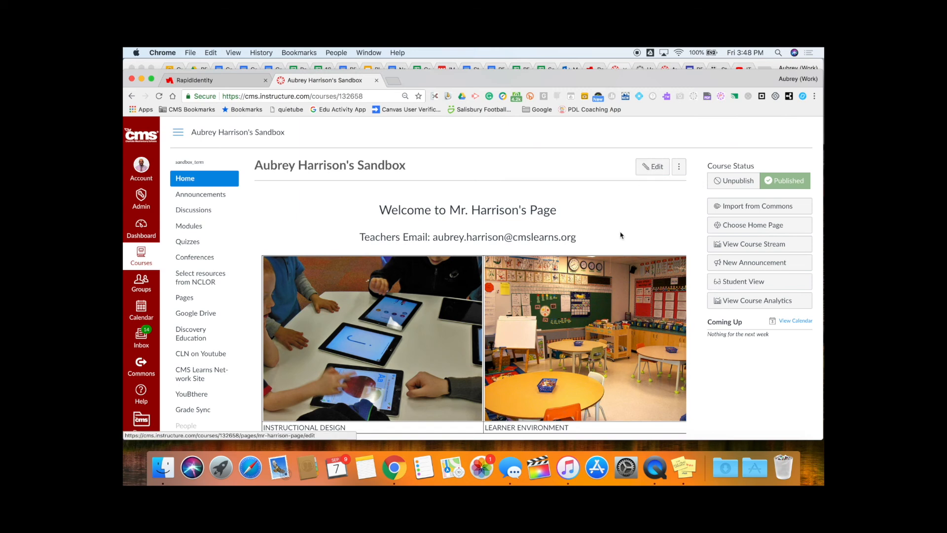
List all course pages and try to unpublish the page marked as the front page
left_click(187, 303)
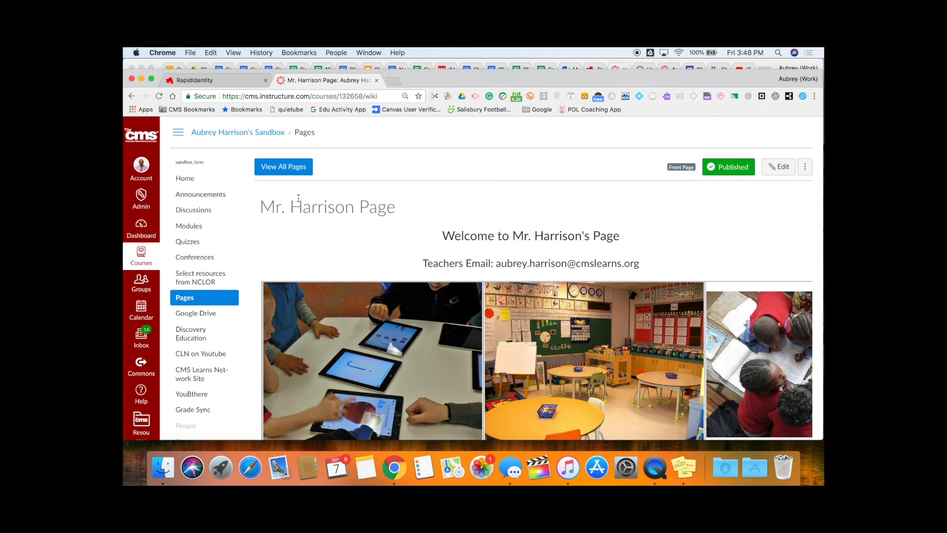
left_click(290, 169)
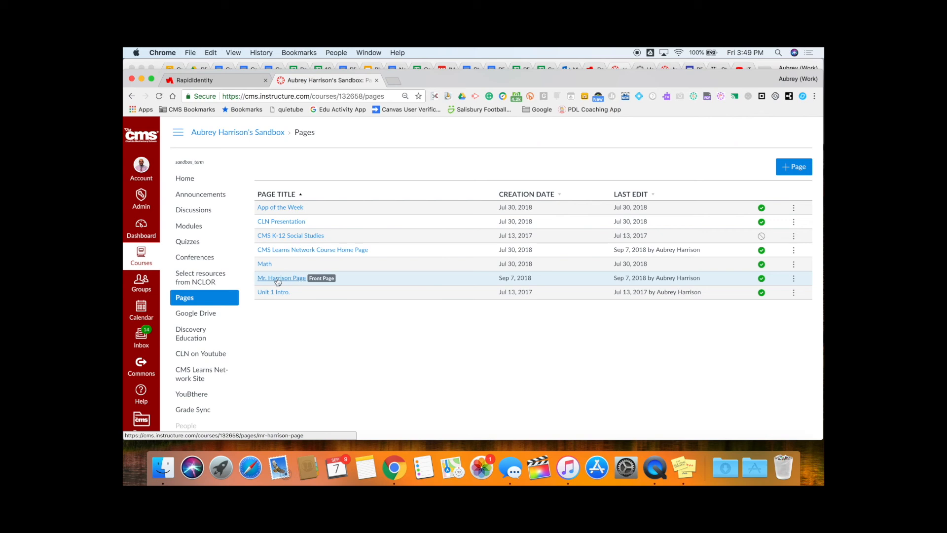
left_click(762, 280)
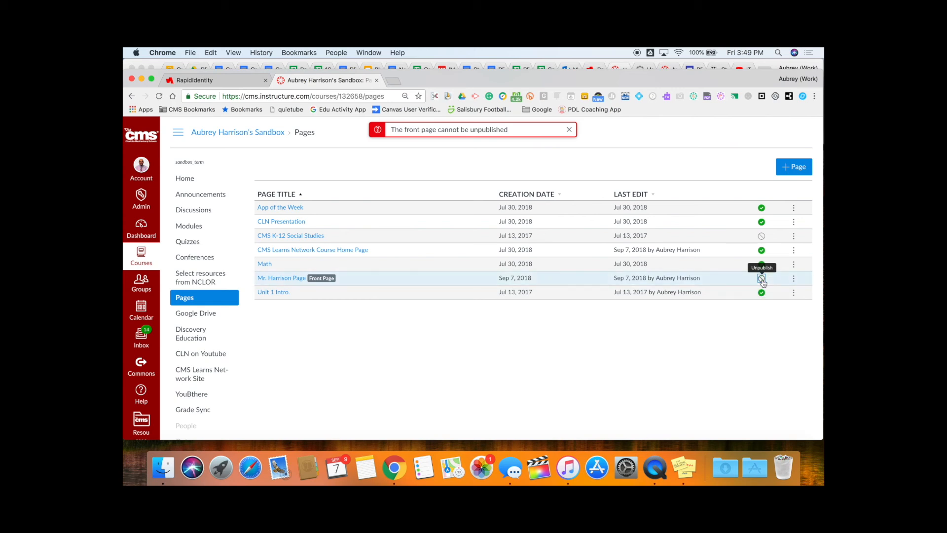
left_click(762, 280)
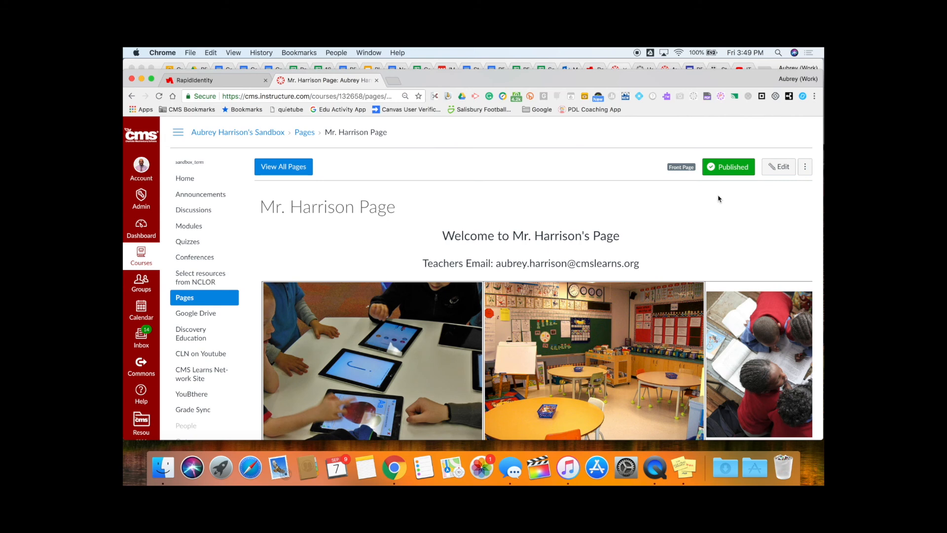
Set the course visibility to Public in the course settings and update the course details
left_click(186, 183)
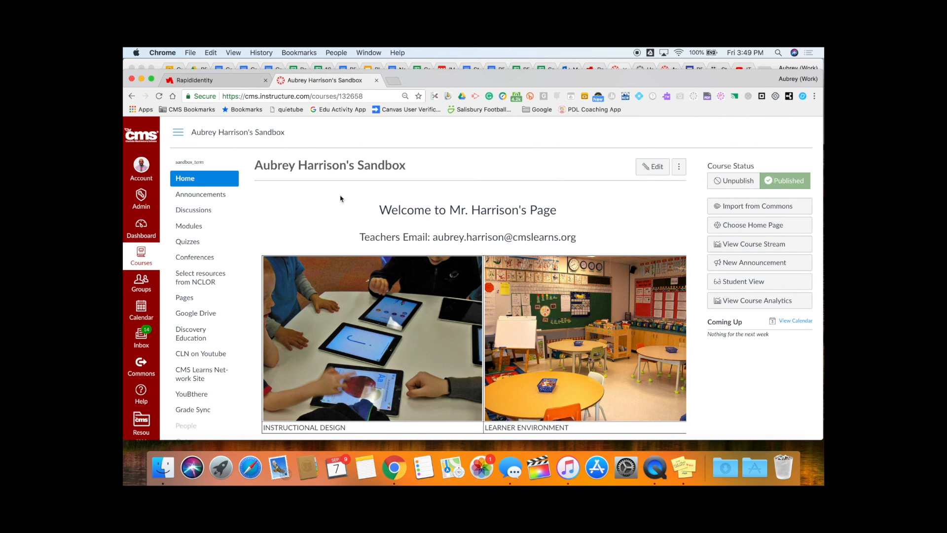
scroll(200, 238, "down", 4)
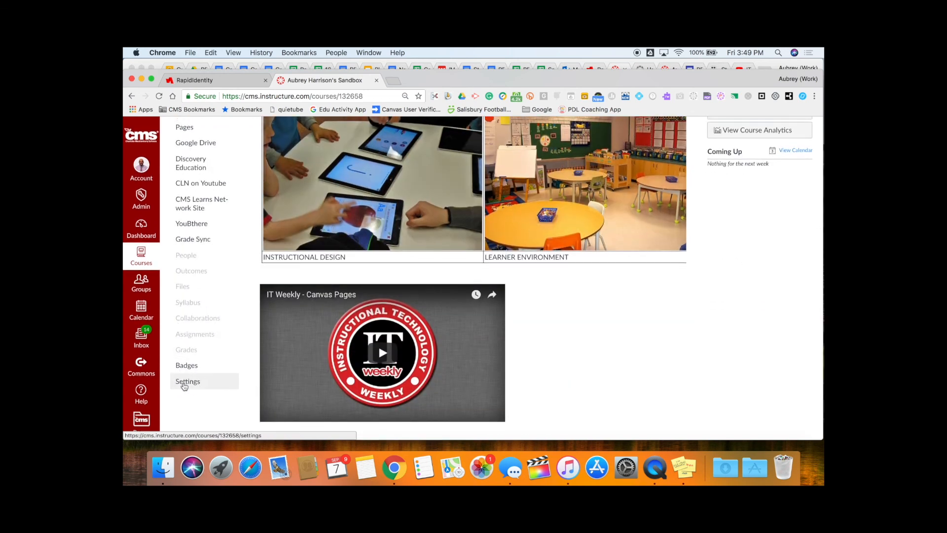
left_click(185, 383)
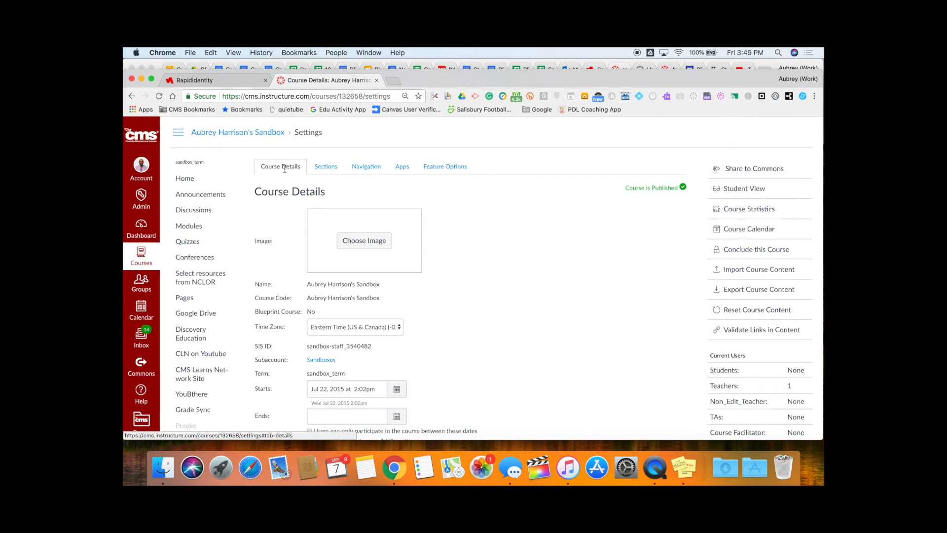
scroll(285, 168, "down", 3)
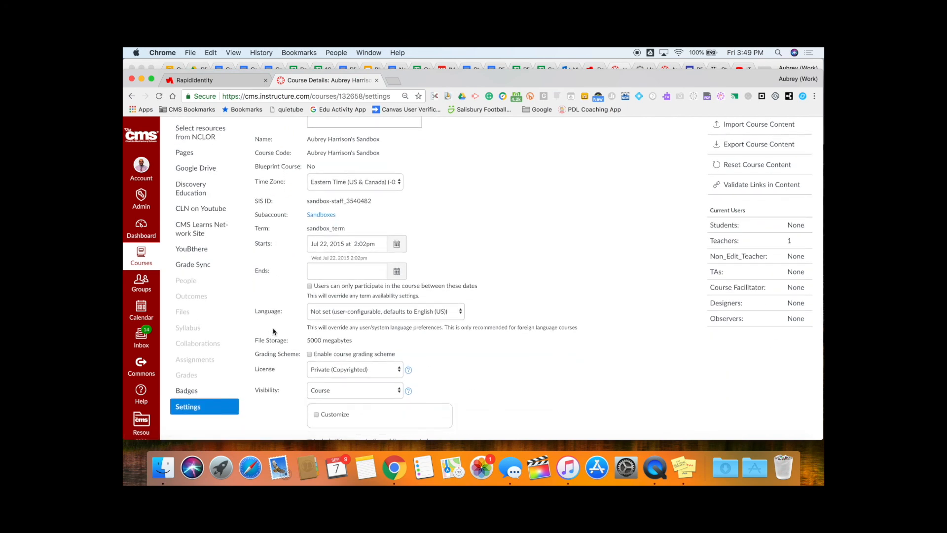
scroll(273, 331, "down", 1)
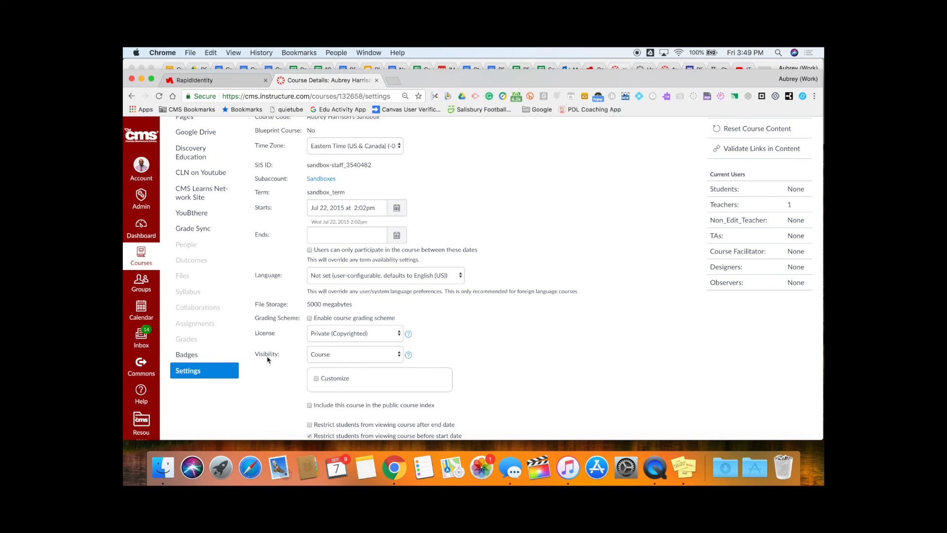
left_click(399, 357)
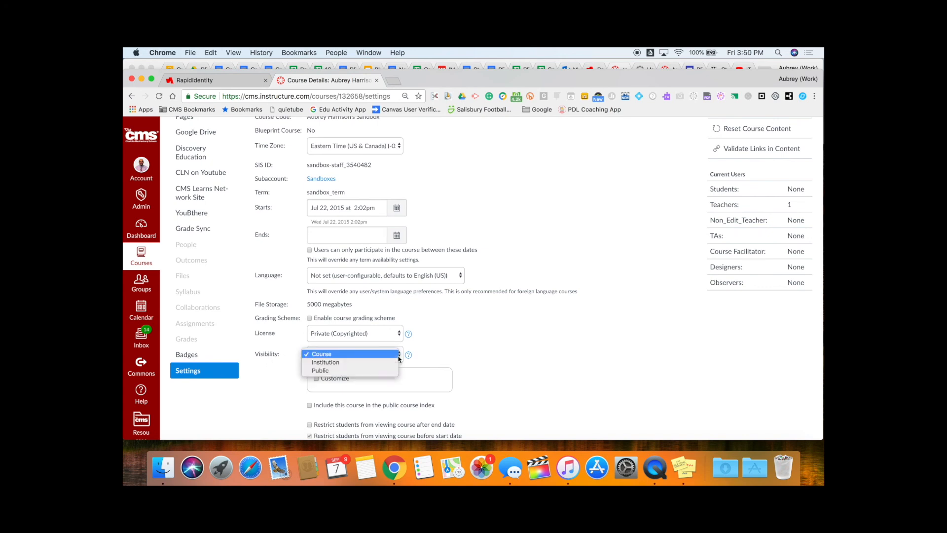
left_click(387, 371)
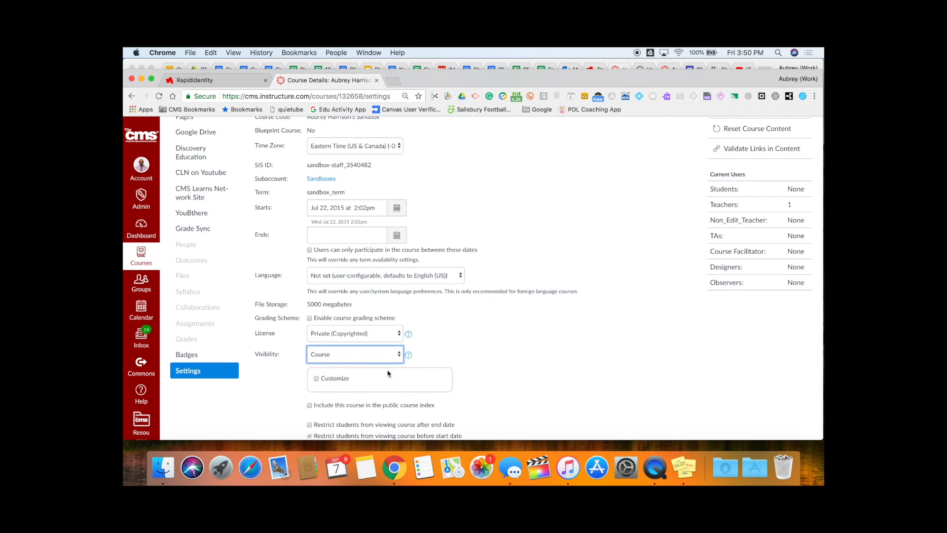
scroll(544, 371, "down", 5)
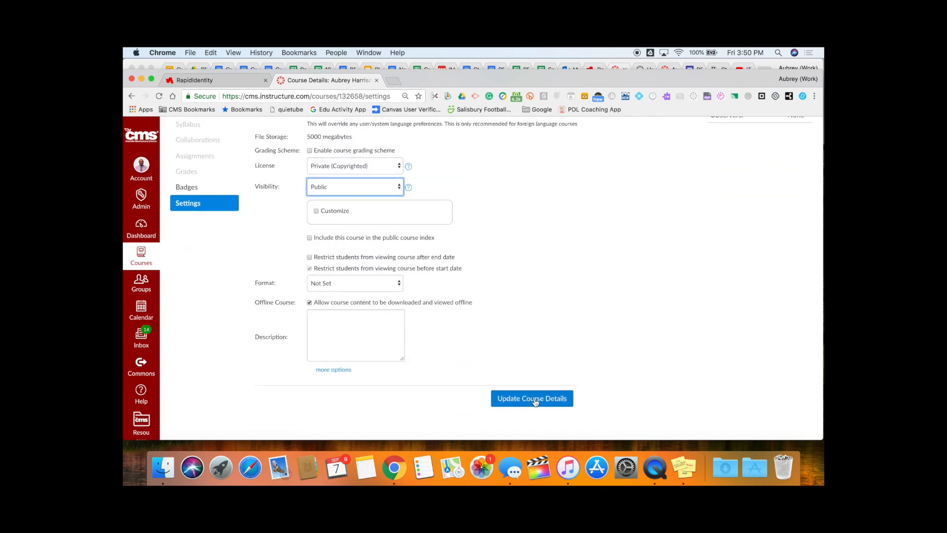
left_click(536, 402)
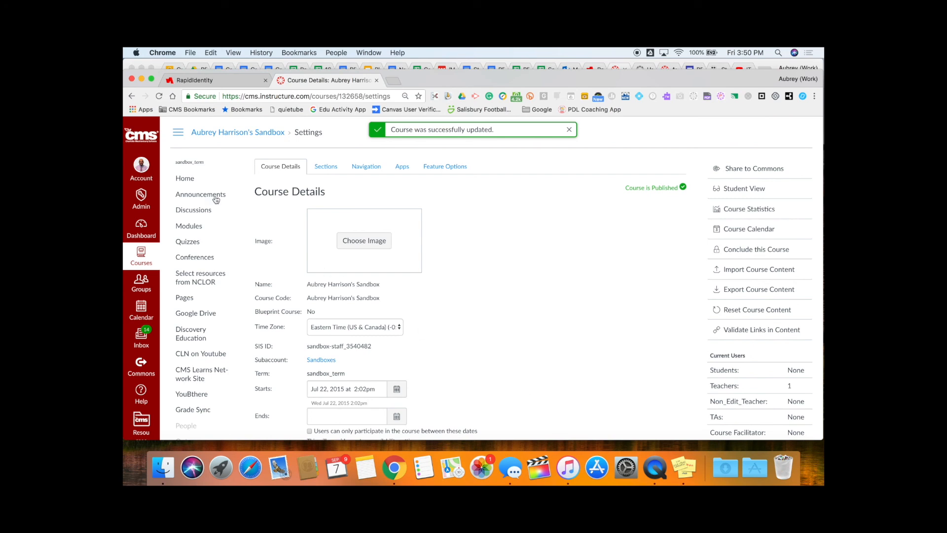
Return to the course home page and select its full web address
left_click(186, 179)
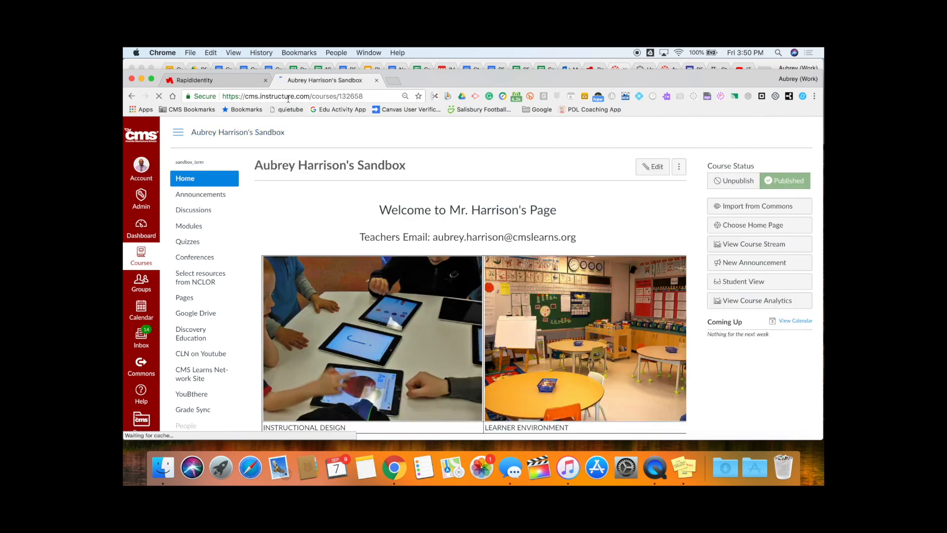
left_click(289, 100)
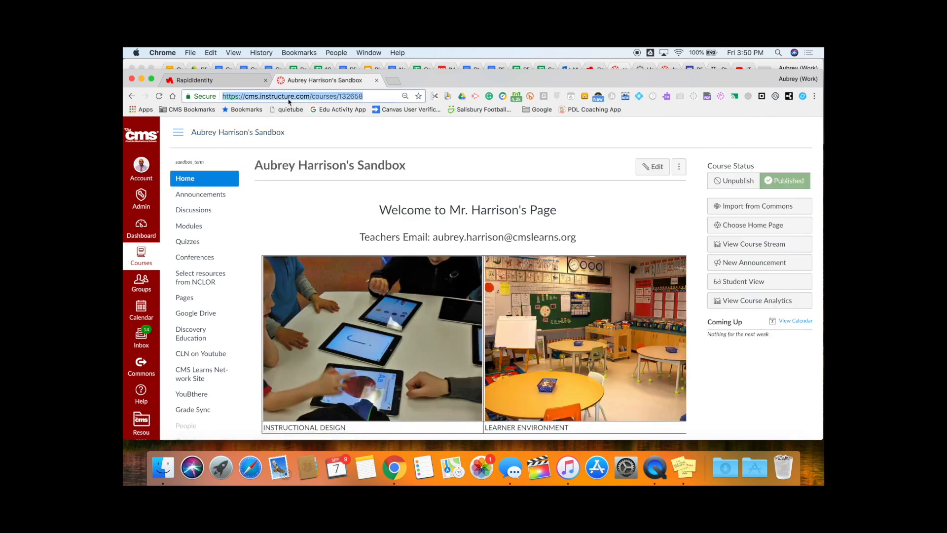